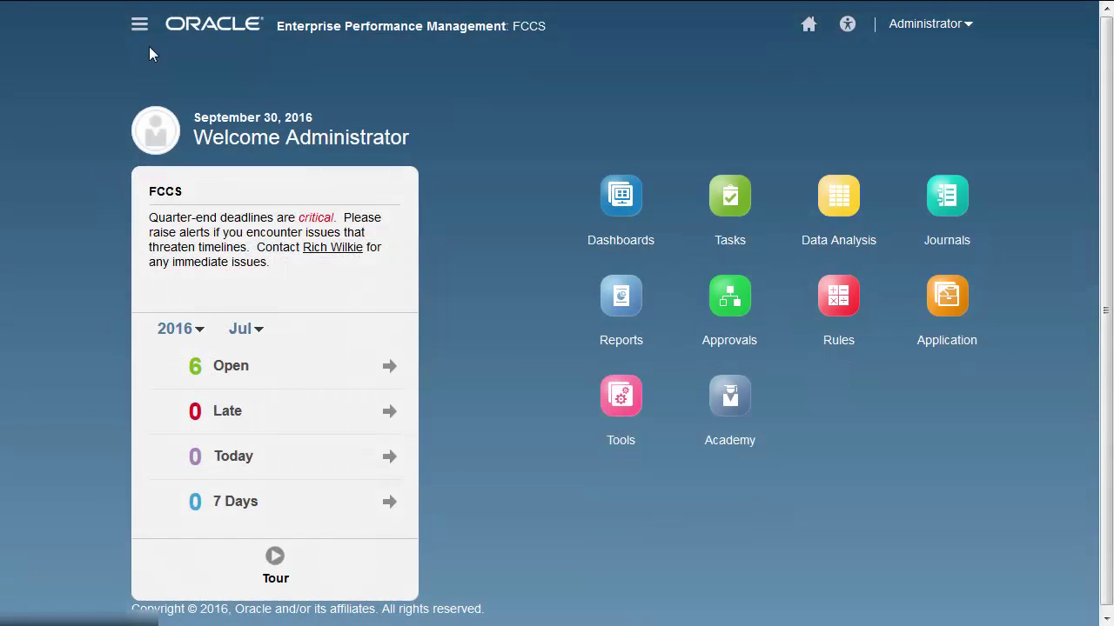
- Launch Data Management from the Navigator's Integration section
left_click(139, 24)
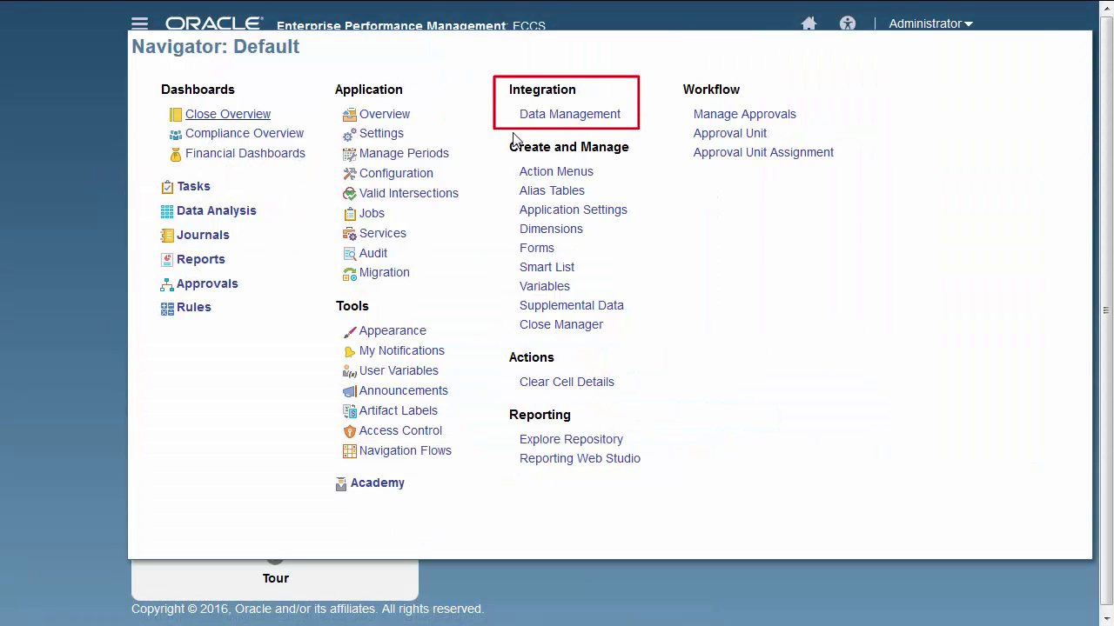
left_click(579, 117)
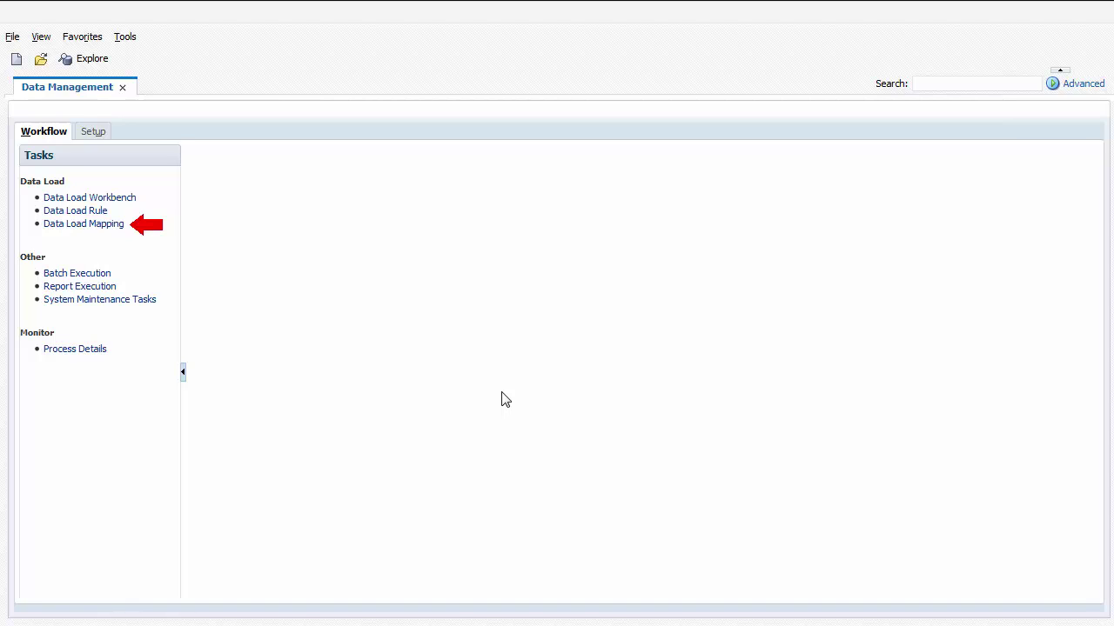
- Switch Data Load Mapping to the USA GL location's point of view
left_click(111, 227)
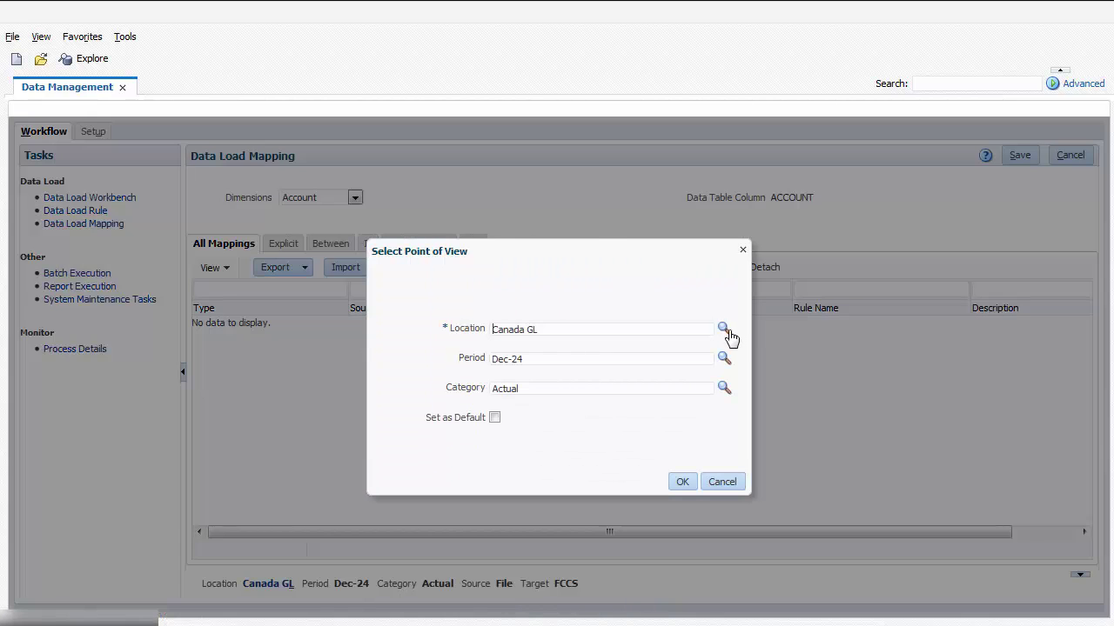
left_click(725, 329)
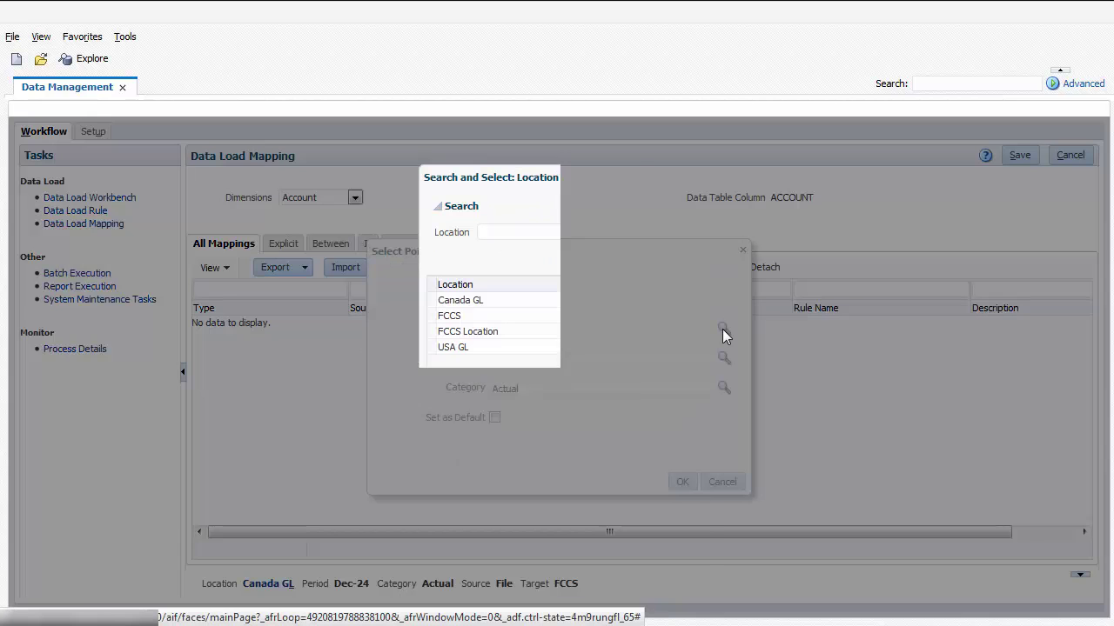
left_click(458, 347)
left_click(630, 556)
left_click(681, 482)
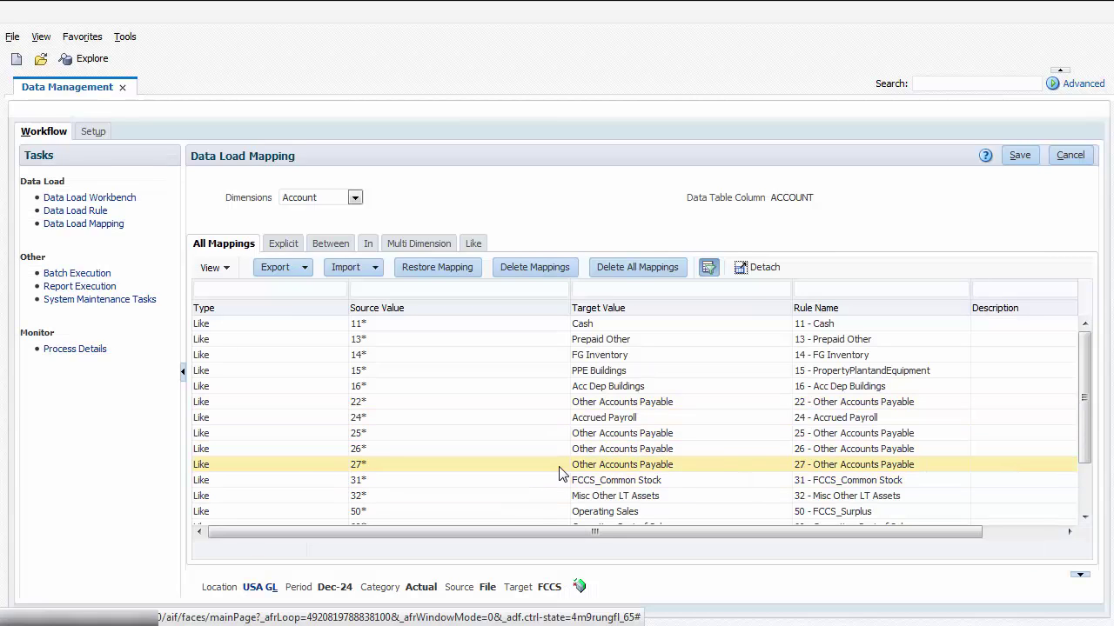
- Add and save a Like mapping of 12* to Accounts Receivable Trade, rule name '12 - AR Trade'
left_click(473, 247)
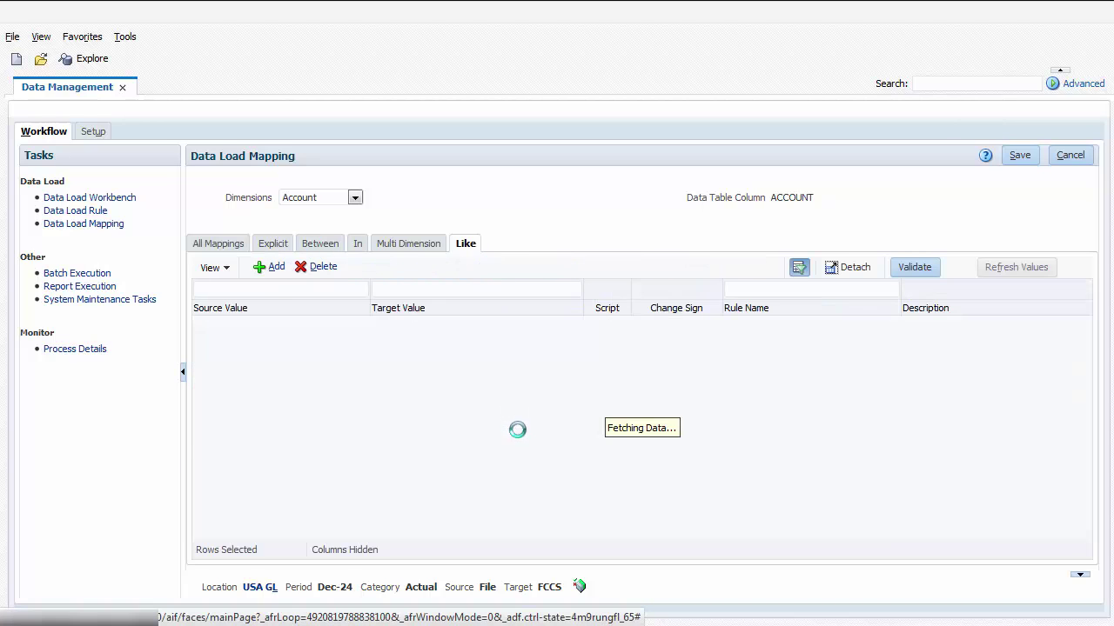
left_click(258, 266)
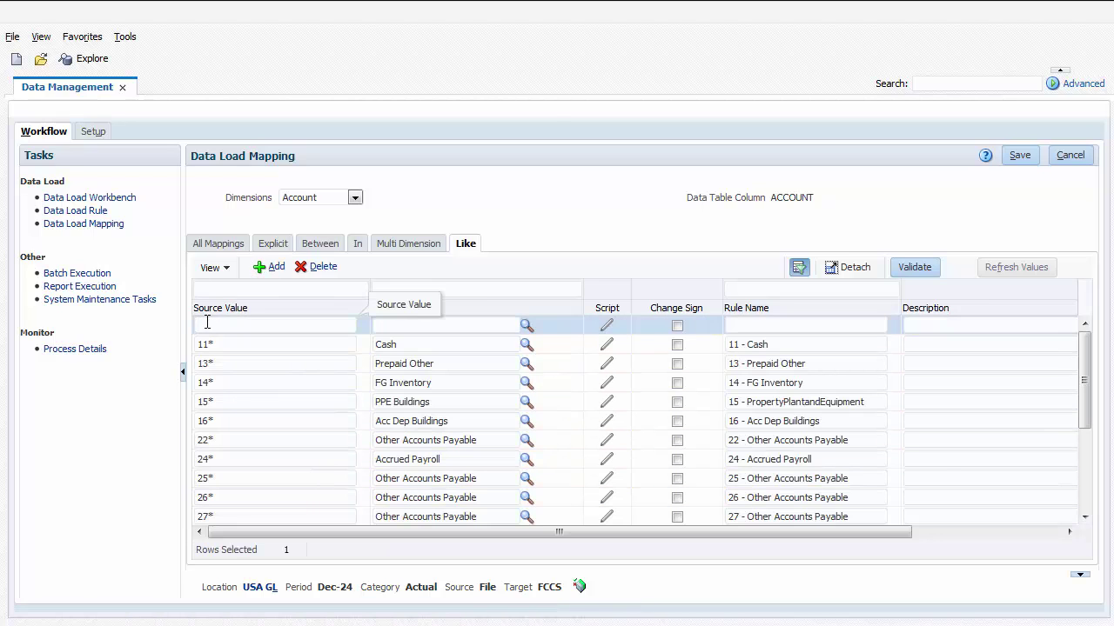
type("12*")
key("Tab")
type("A")
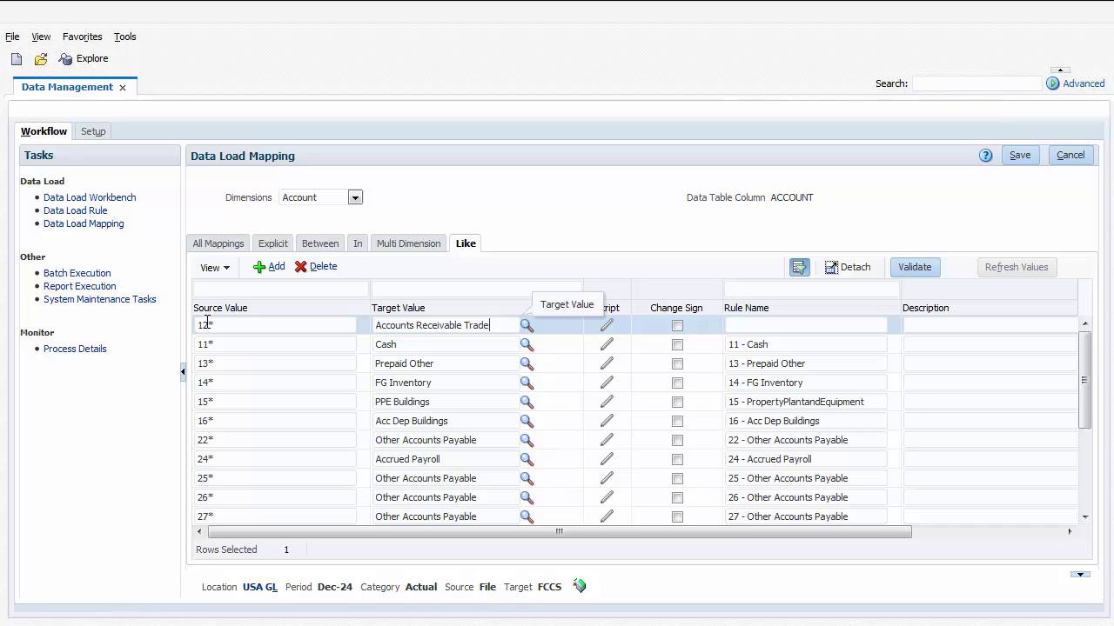
left_click(734, 328)
type("12 - AR Trade")
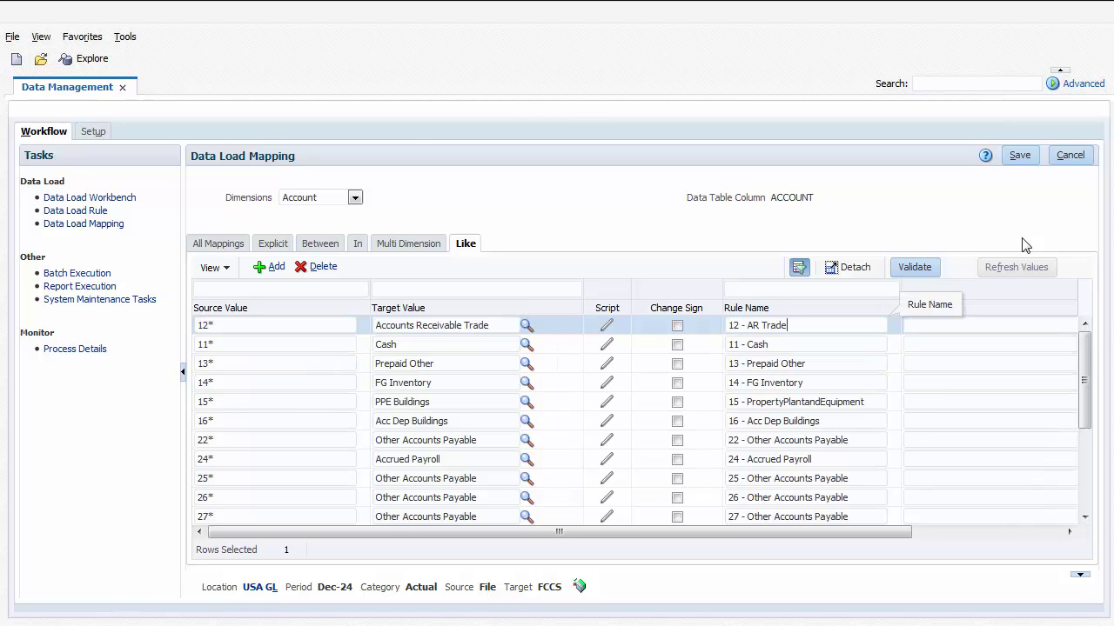
key("ctrl+s")
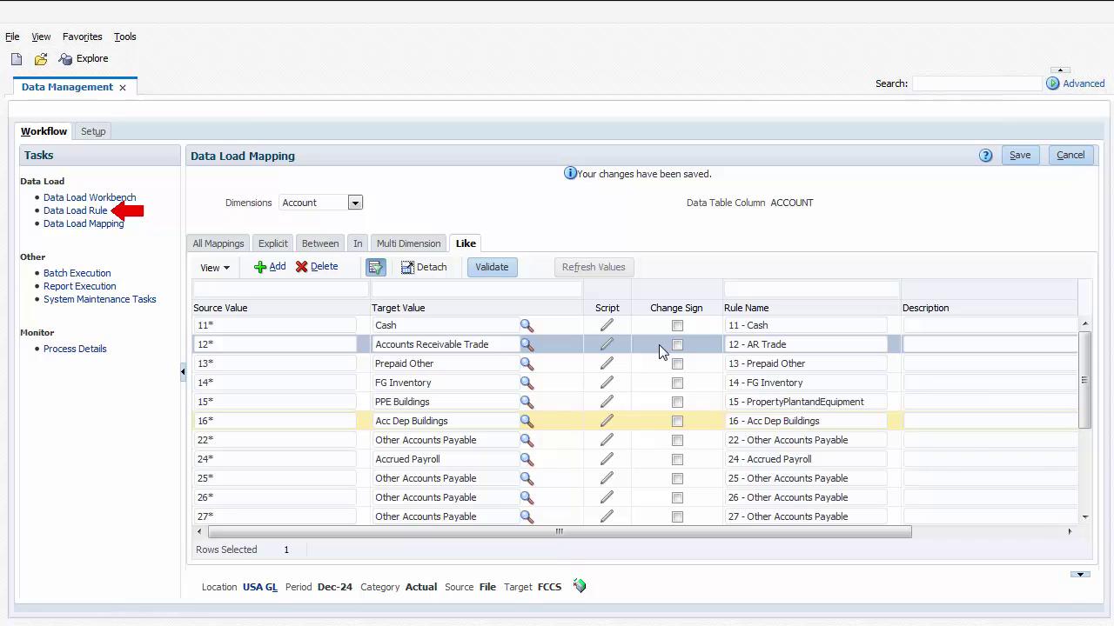
- Show the General Ledger USA load rule with the POV period changed from Dec-24 to Jul-16
left_click(103, 210)
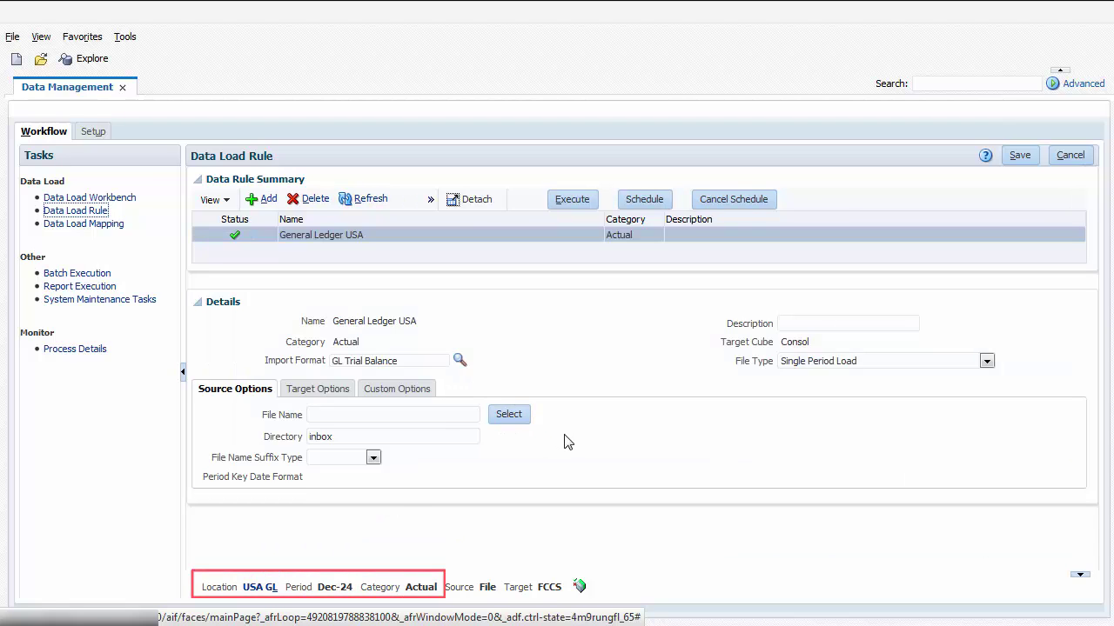
left_click(260, 589)
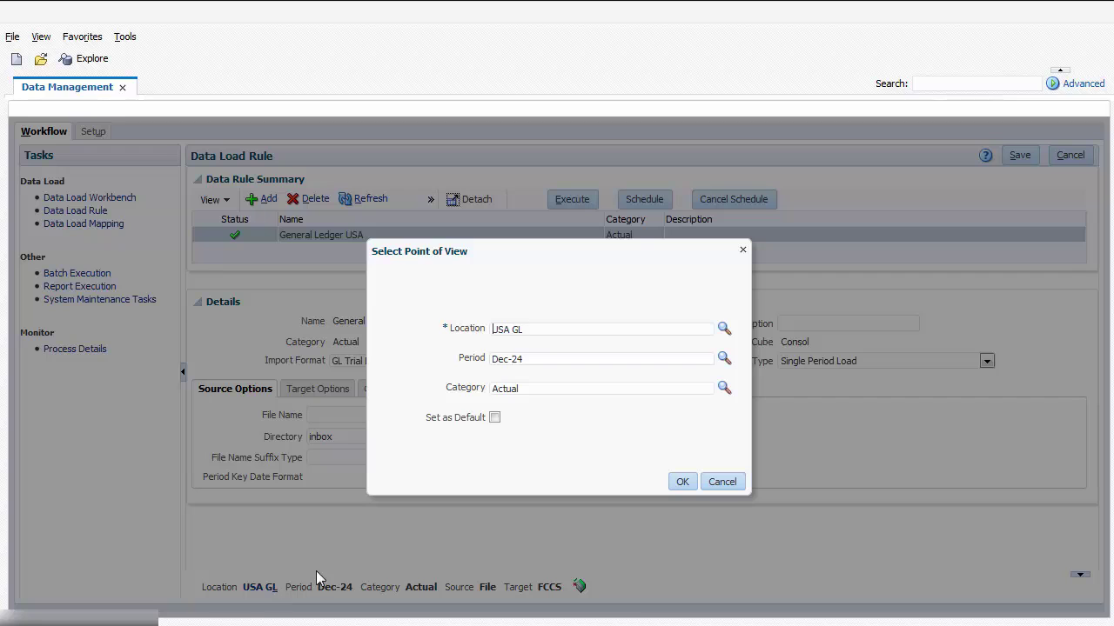
left_click(724, 358)
left_click(498, 233)
type("jul-16")
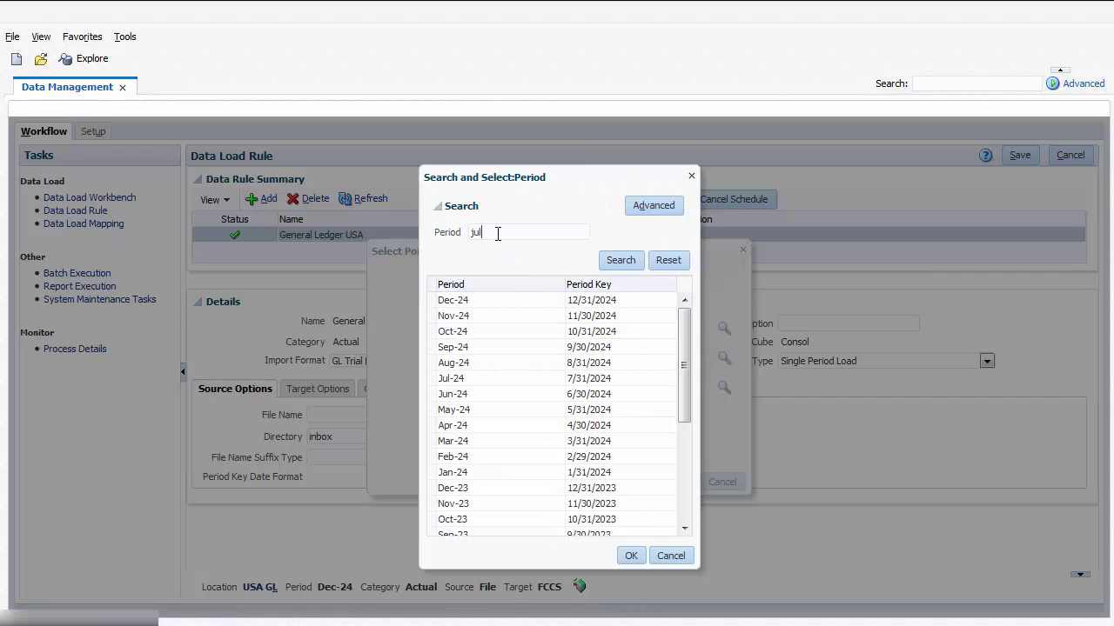
left_click(605, 264)
left_click(544, 300)
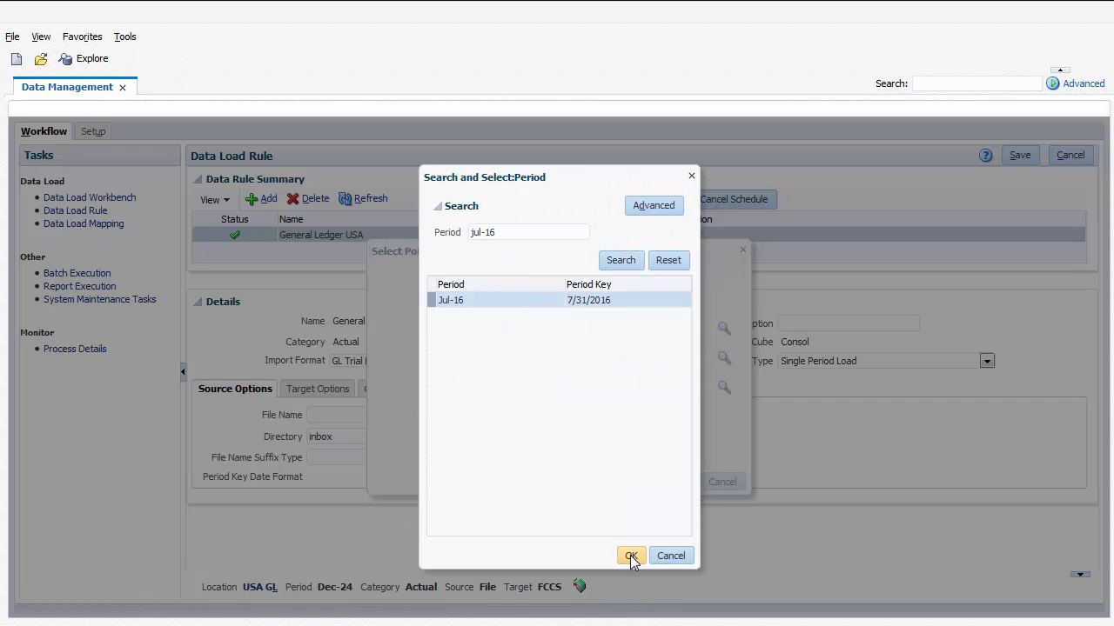
left_click(631, 555)
left_click(681, 481)
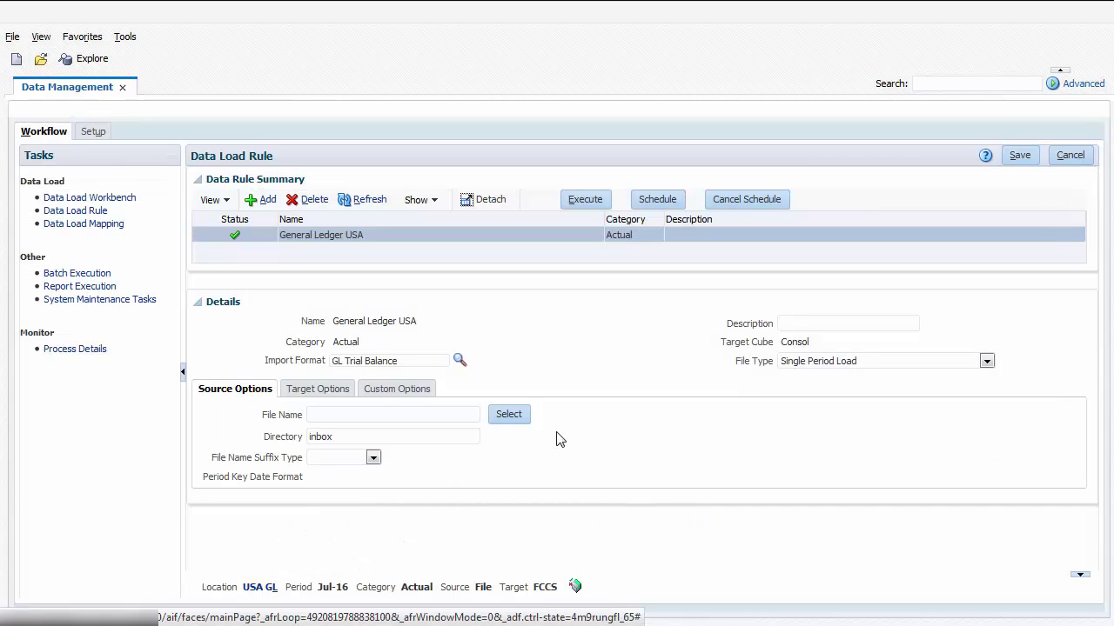
- Upload USATrialBalanceJul2016.txt from AppFiles to the inbox and select it as the source file
left_click(505, 413)
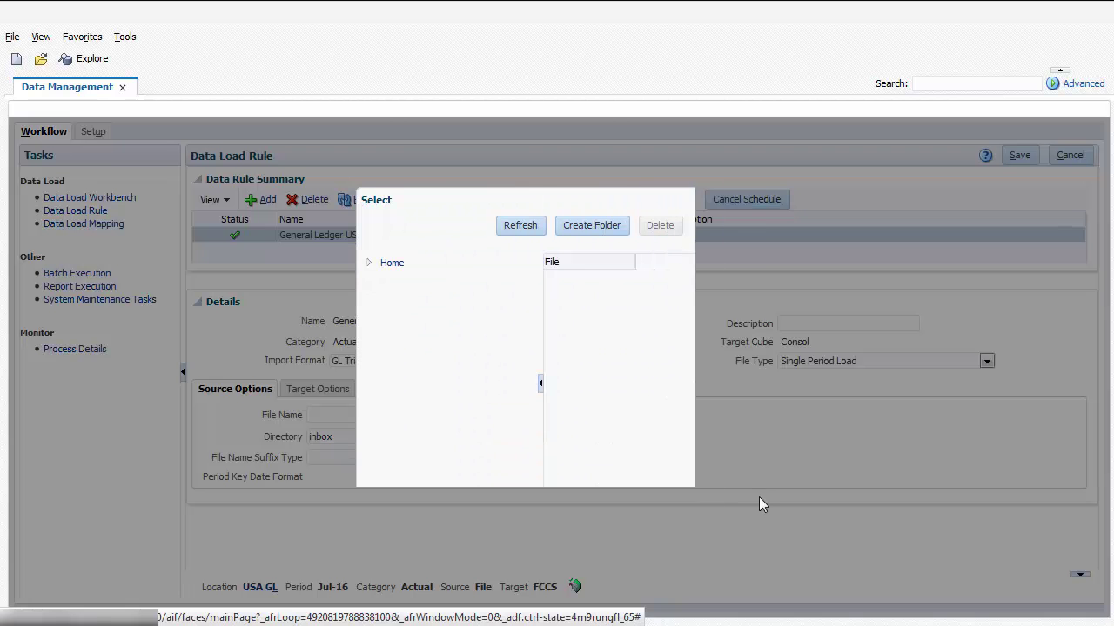
left_click(368, 263)
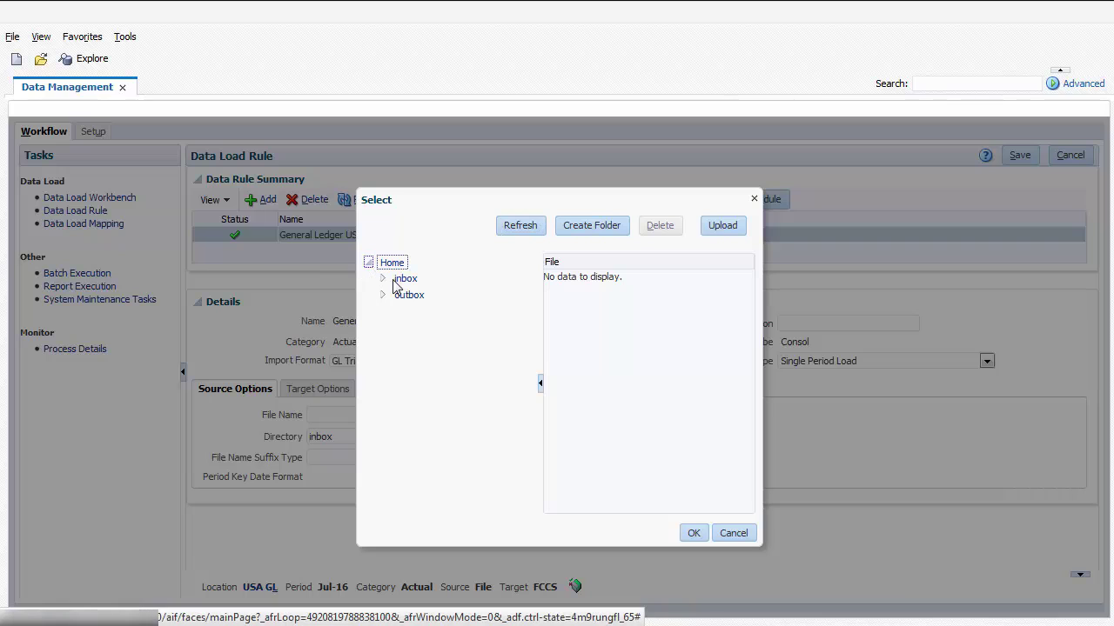
left_click(722, 226)
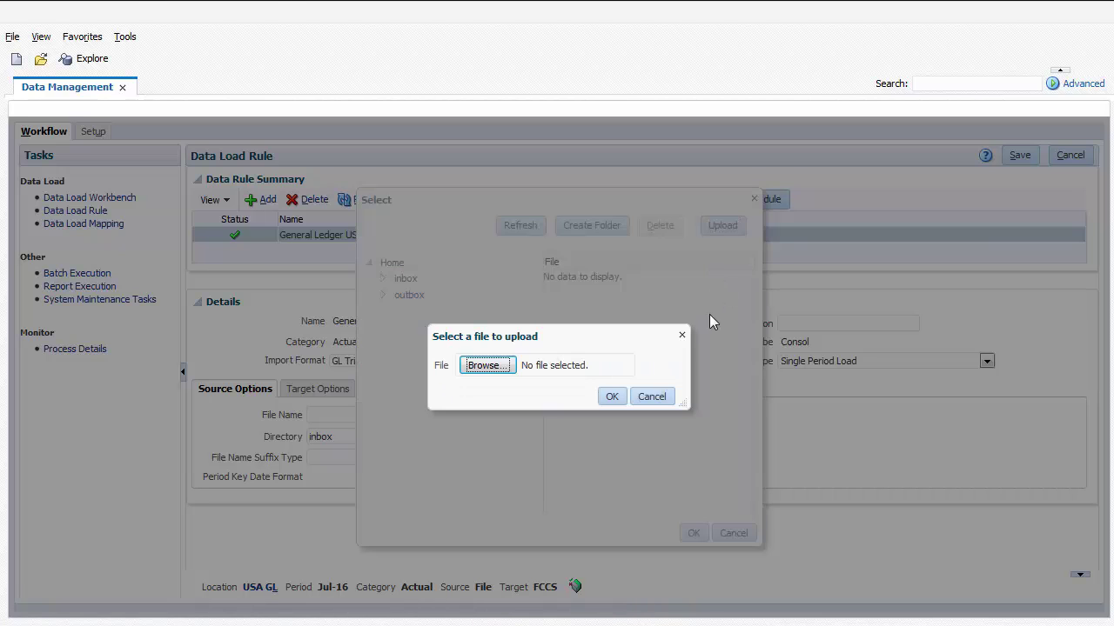
left_click(485, 365)
left_click(161, 168)
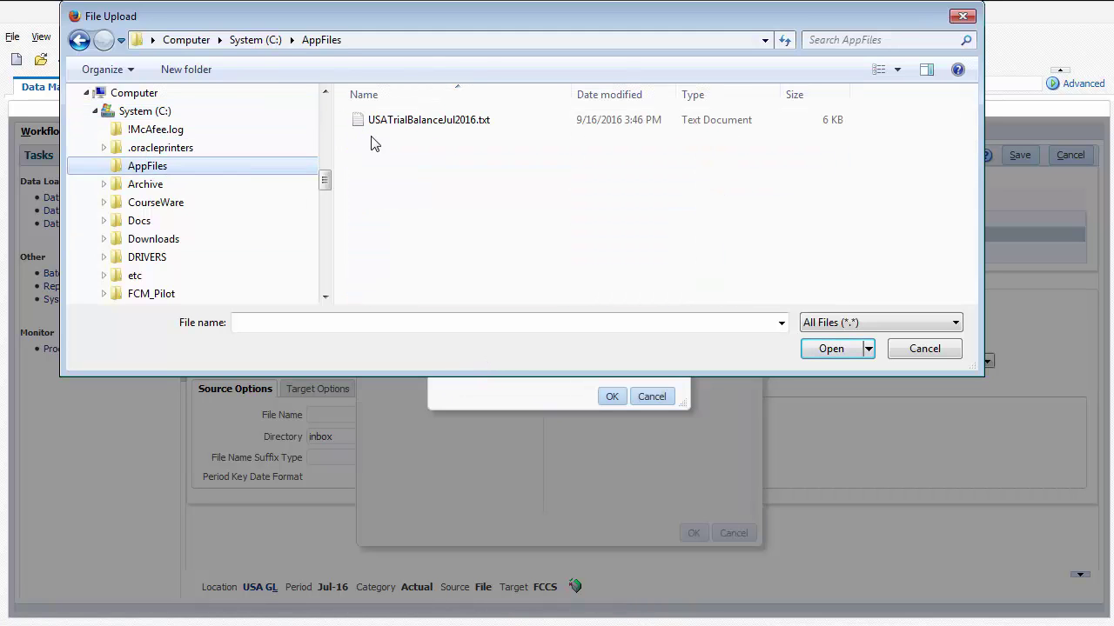
left_click(387, 119)
left_click(836, 349)
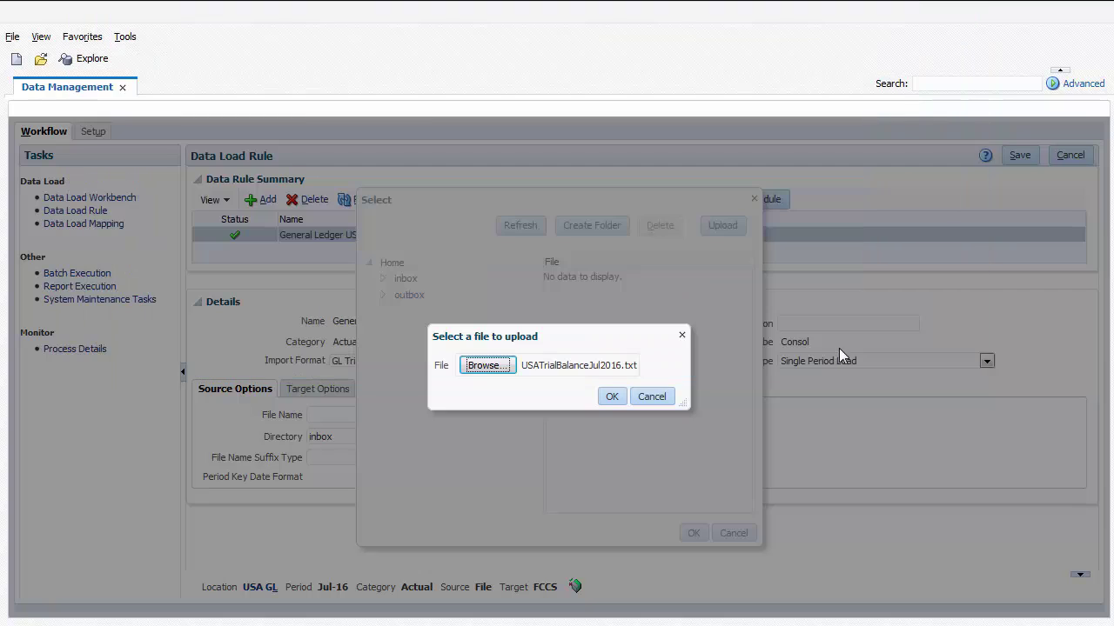
left_click(612, 397)
left_click(693, 533)
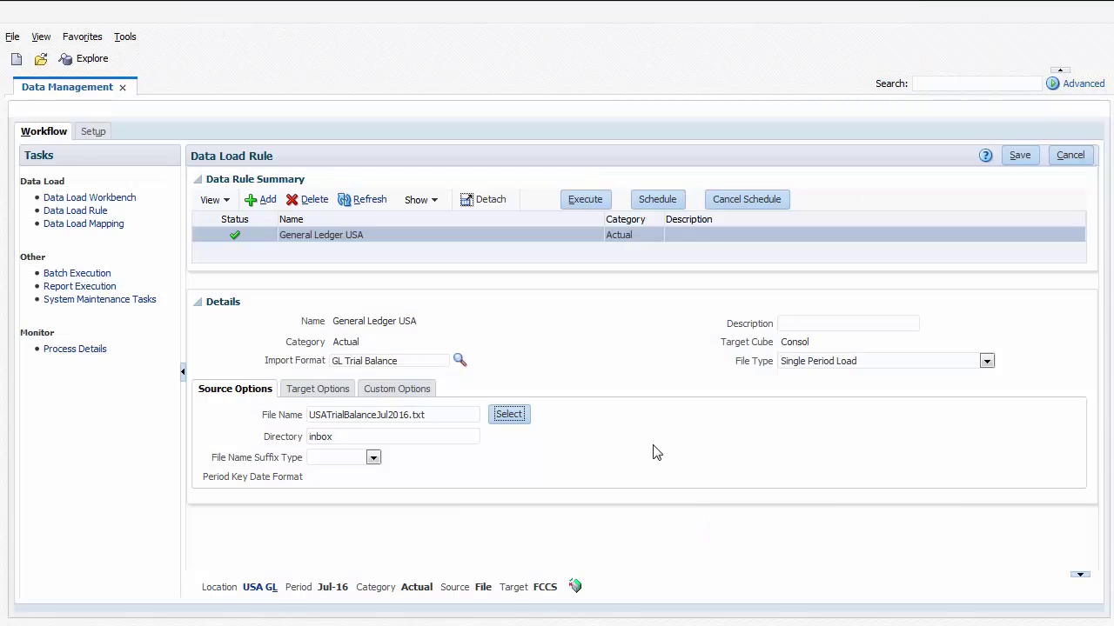
- Save the General Ledger USA rule, then review its Schedule options without scheduling
left_click(1018, 155)
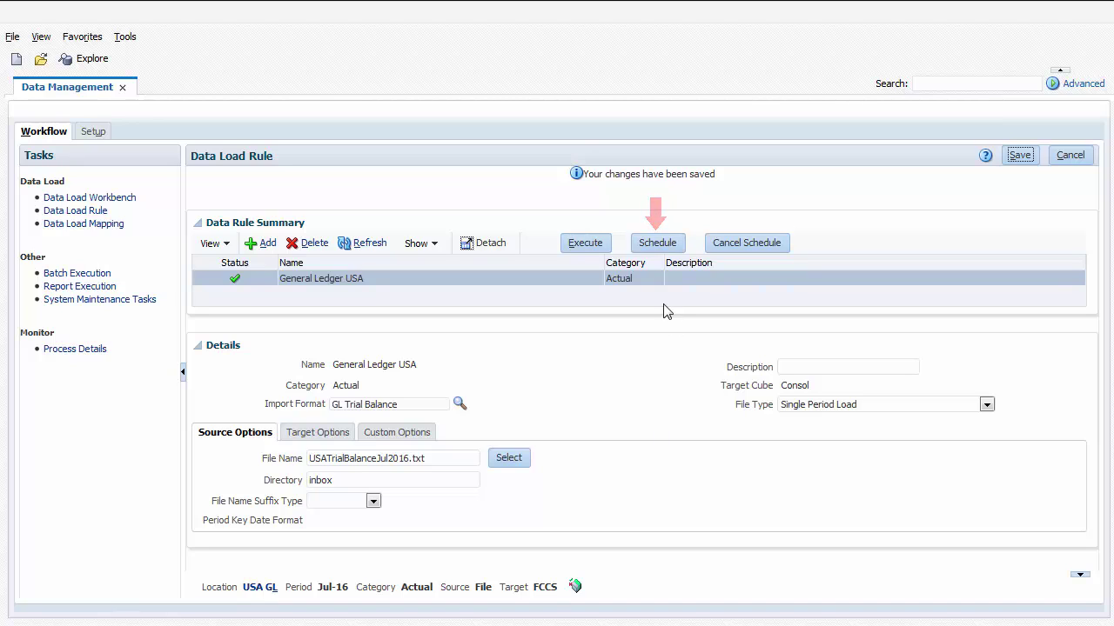
left_click(657, 243)
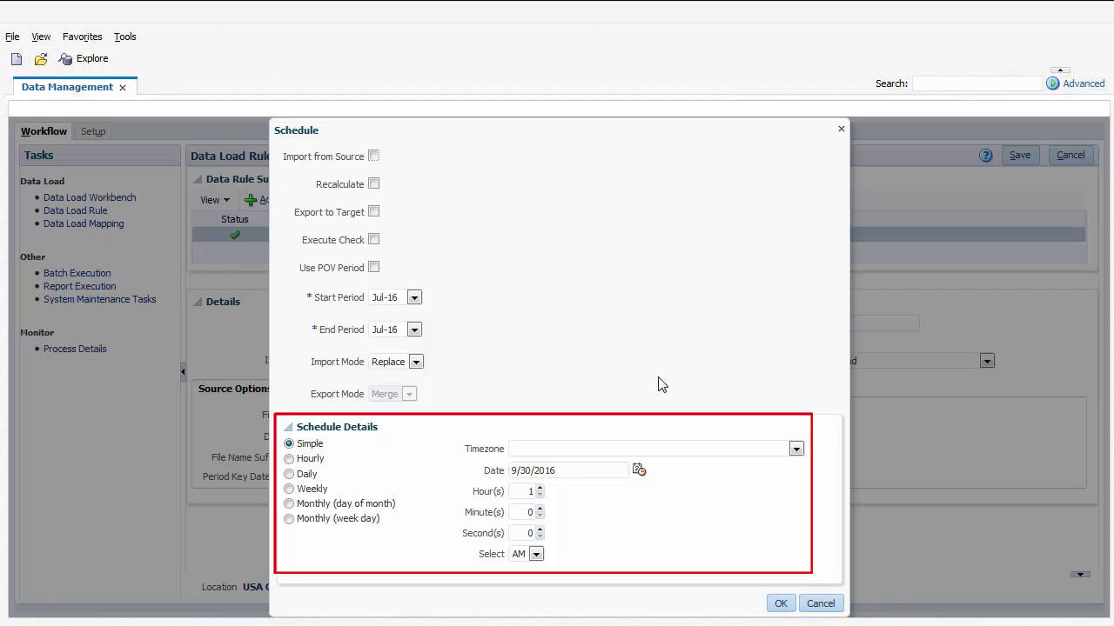
left_click(825, 608)
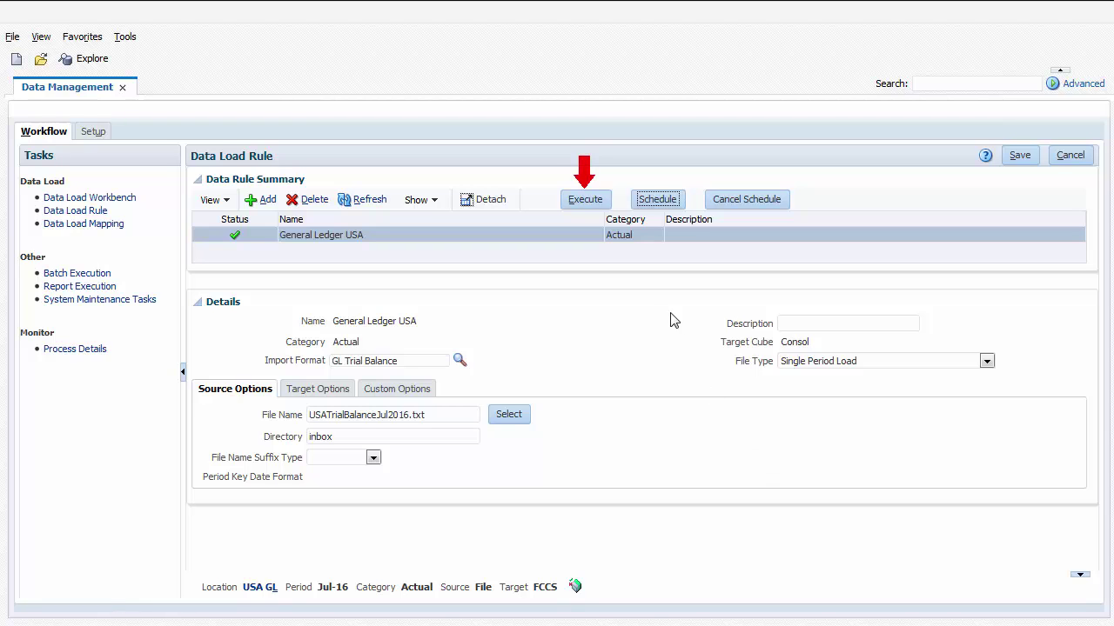
- Run the rule's Import from Source for Jul-16 to Jul-16 in Replace mode
left_click(589, 200)
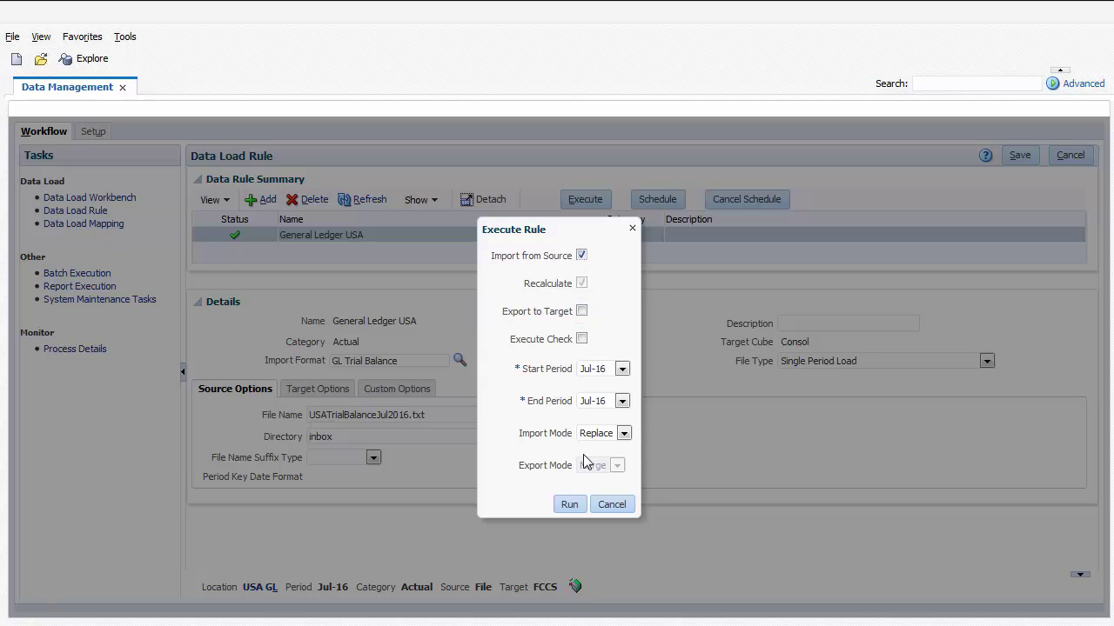
left_click(570, 506)
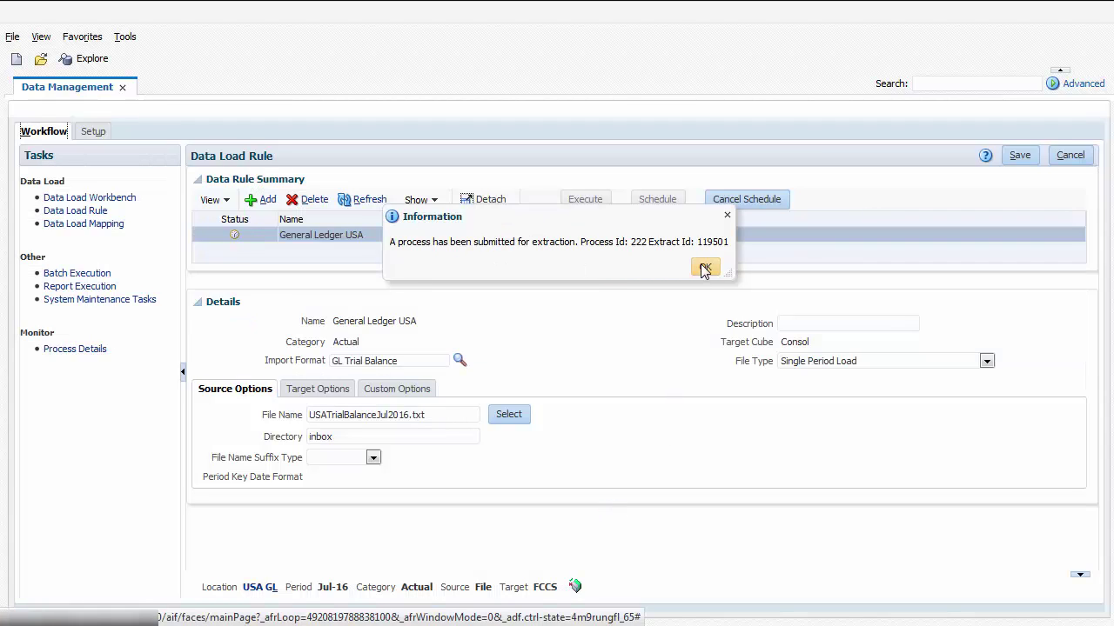
- Dismiss the Process 222 notice and refresh until the status shows a green check
left_click(704, 266)
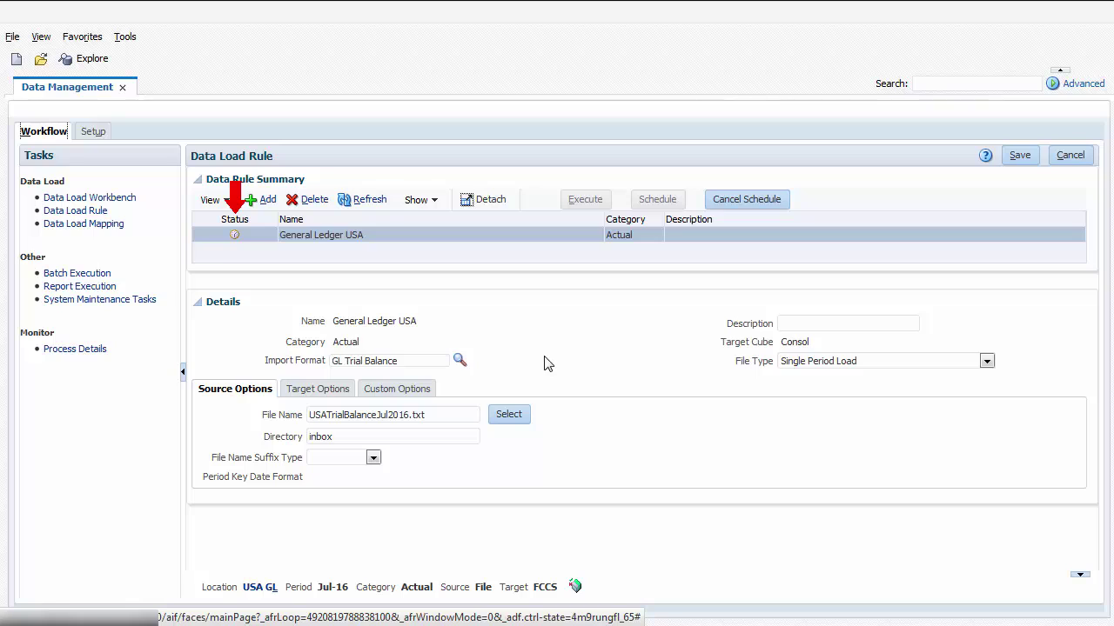
left_click(366, 200)
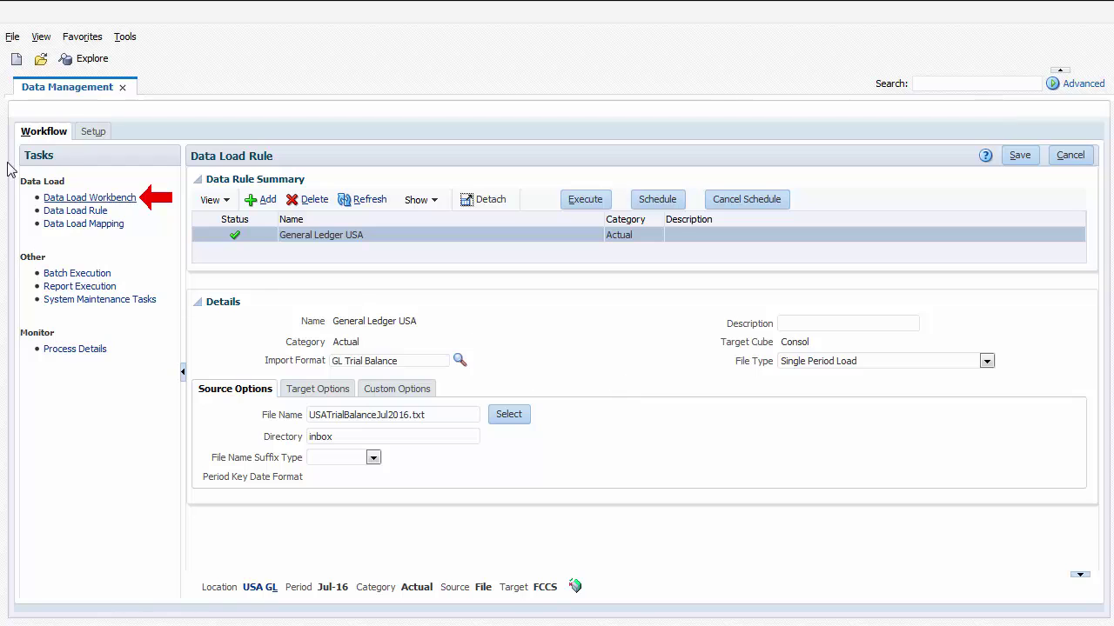
- Export the Jul-16 data from the Data Load Workbench to FCCS in Merge mode, online
left_click(91, 199)
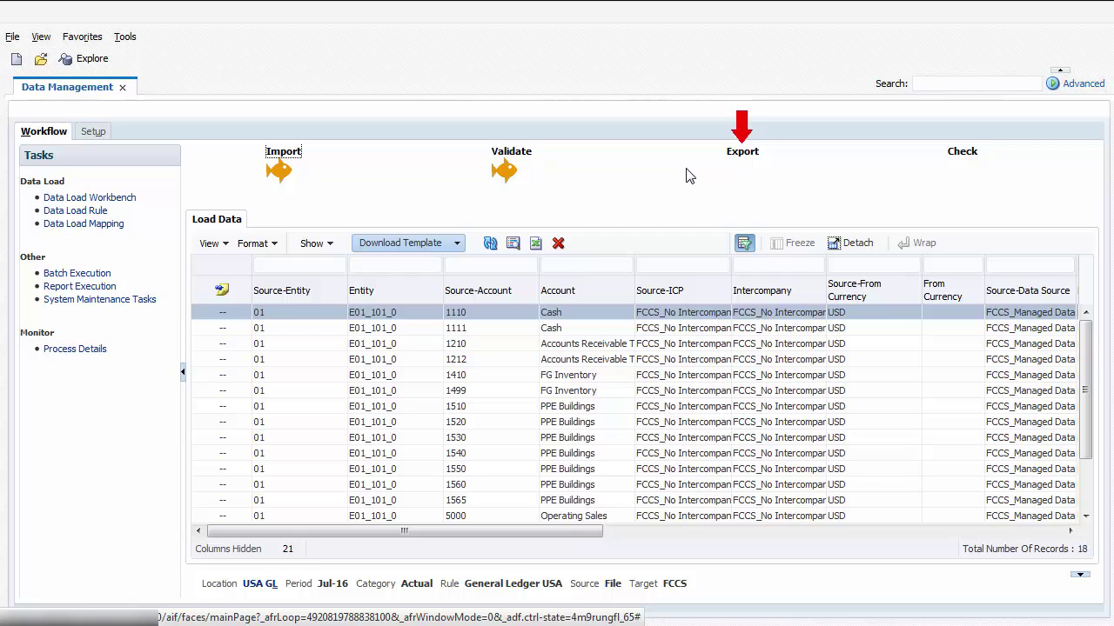
left_click(741, 153)
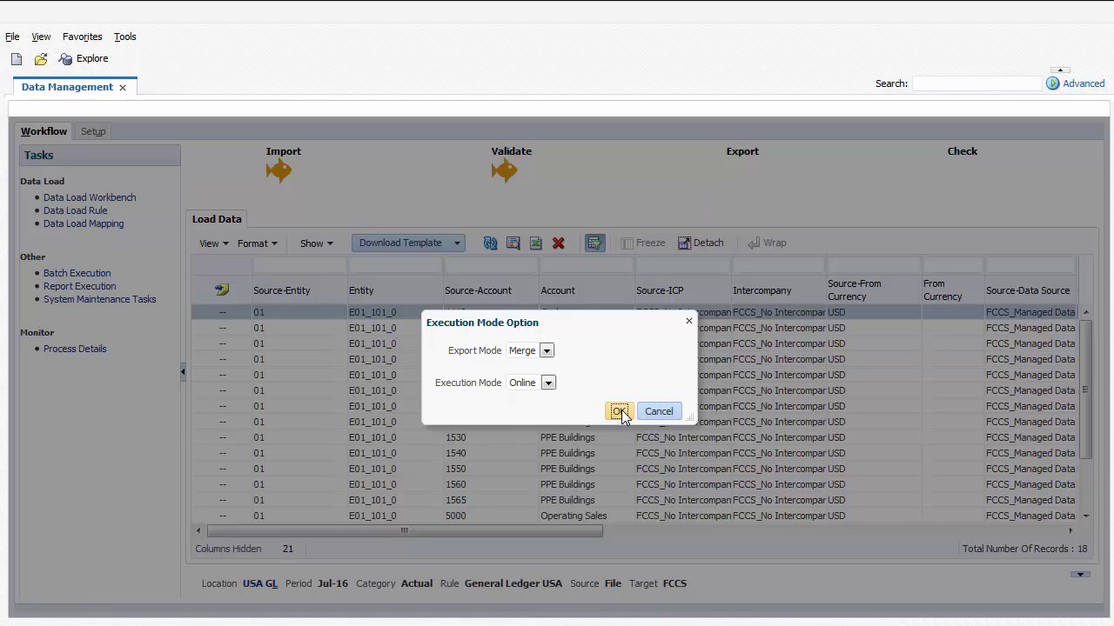
left_click(618, 412)
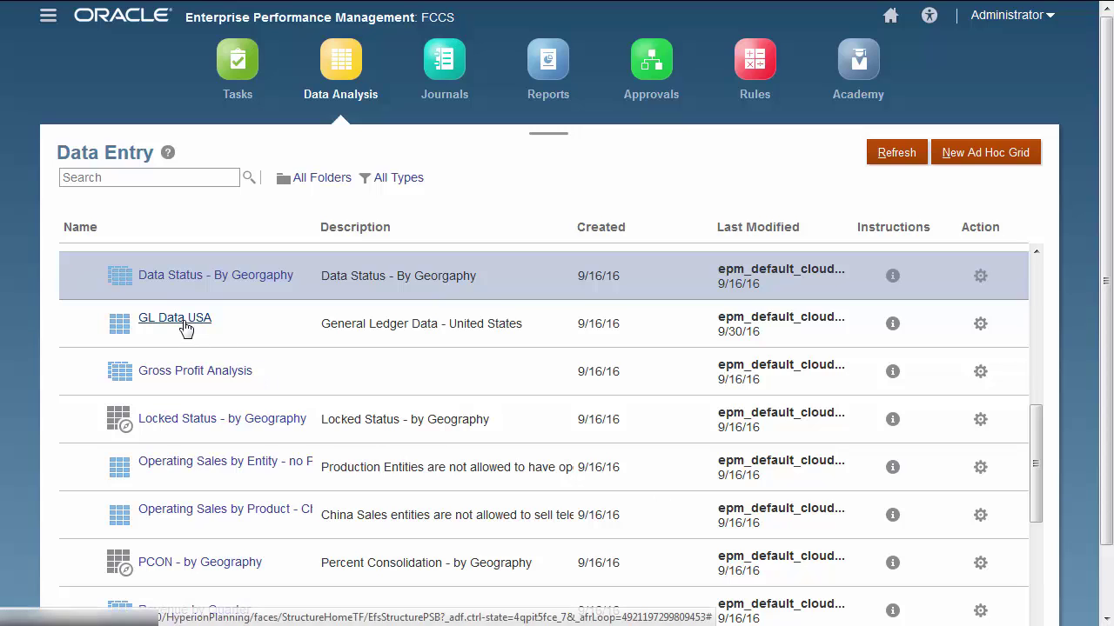
- Open the GL Data USA form from the FCCS Data Entry form list
left_click(185, 322)
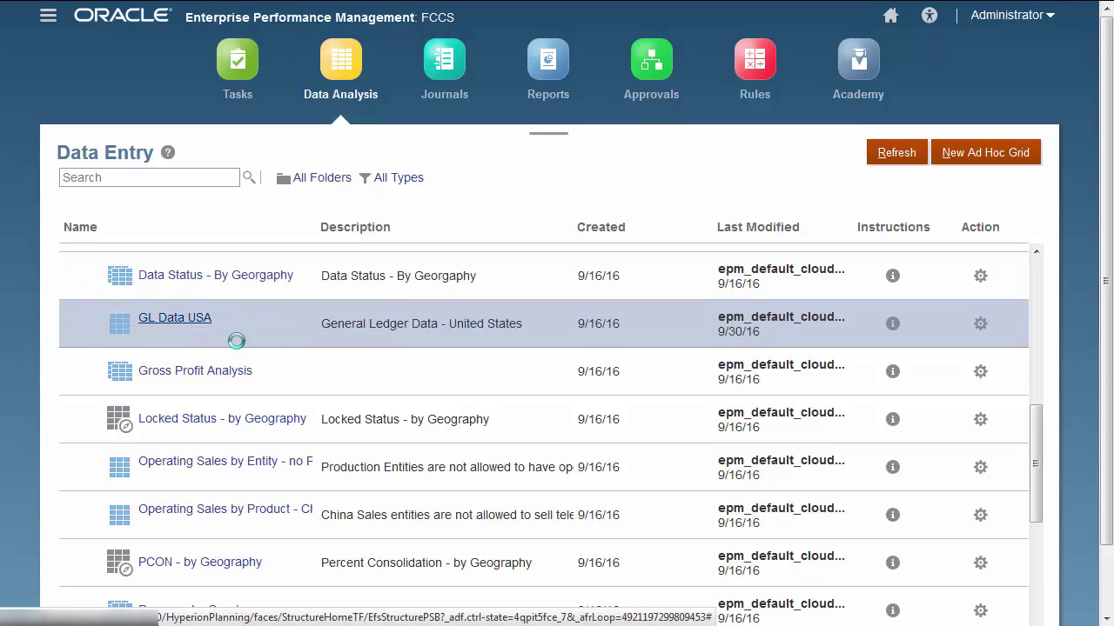